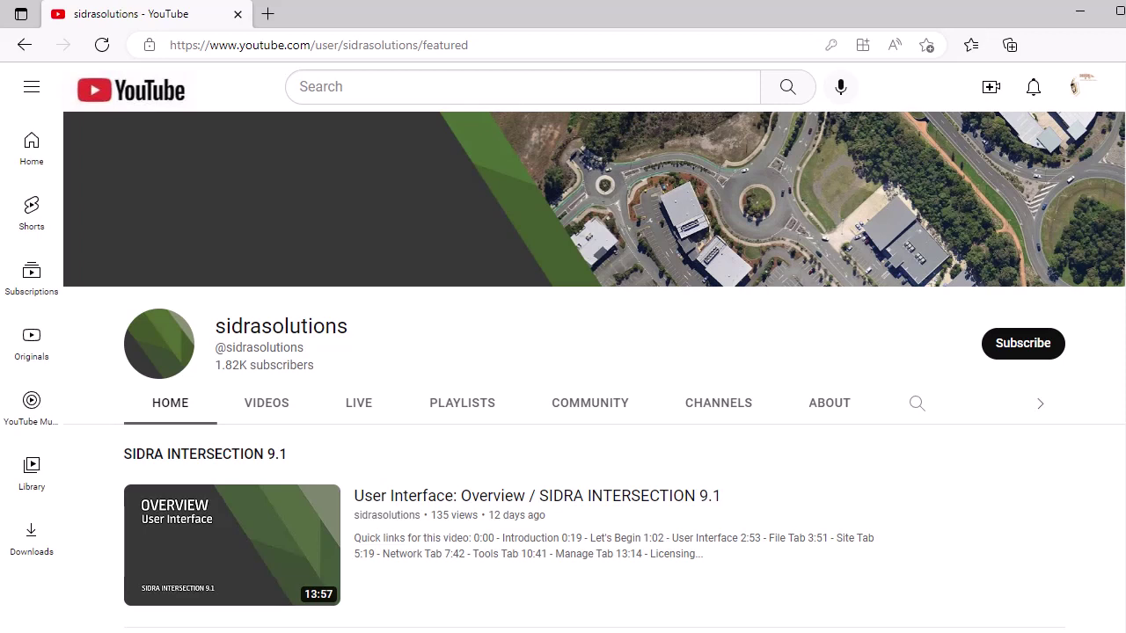
Step: Subscribe to the sidrasolutions channel on YouTube
left_click(1055, 349)
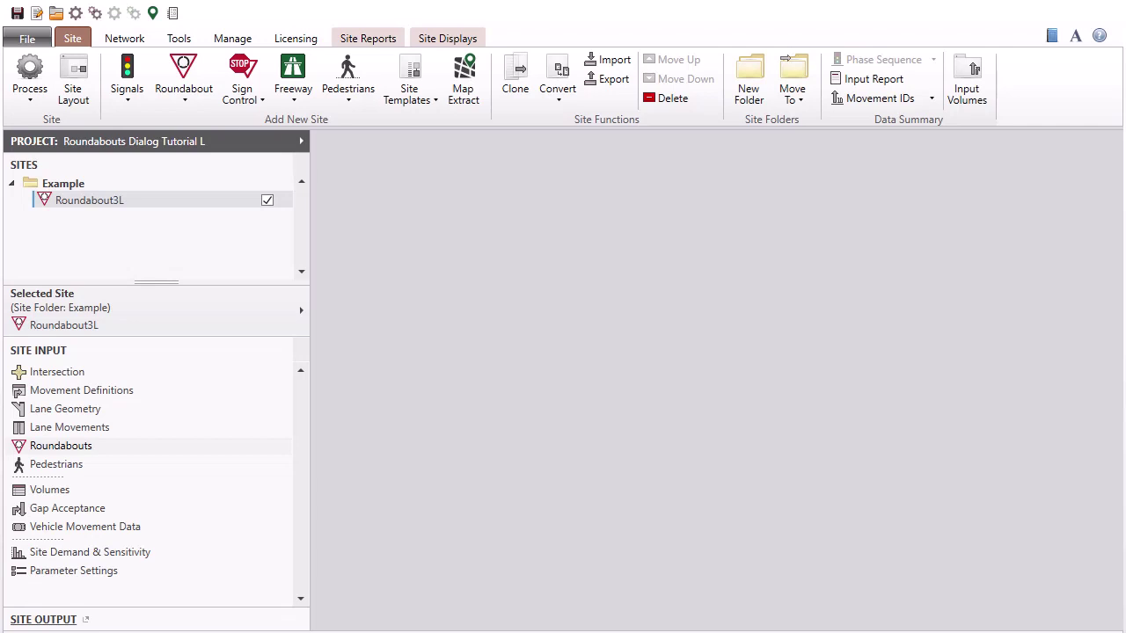
Step: Switch to SIDRA INTERSECTION, add a new 2-lane unsignalised roundabout site to the Example folder and open its site layout
left_click(185, 100)
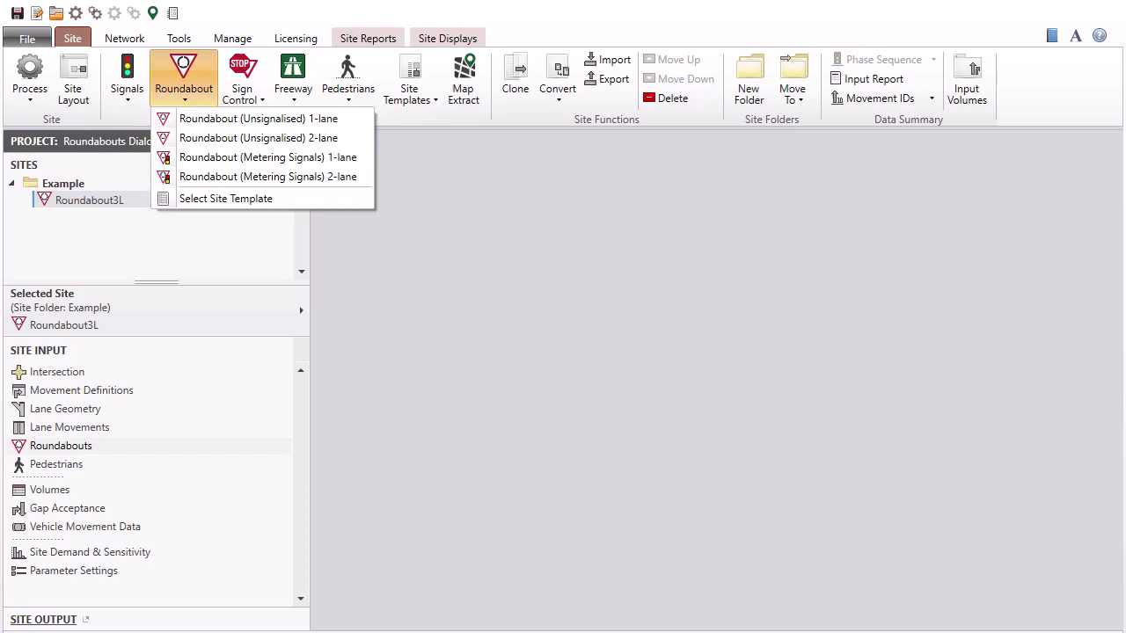
left_click(354, 143)
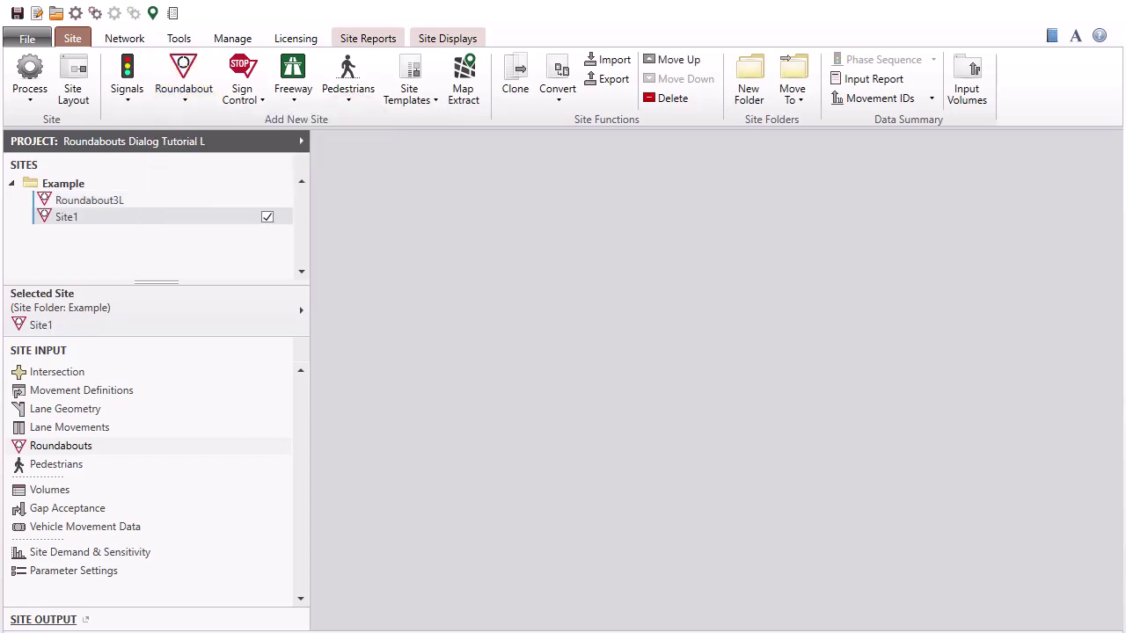
double_click(215, 221)
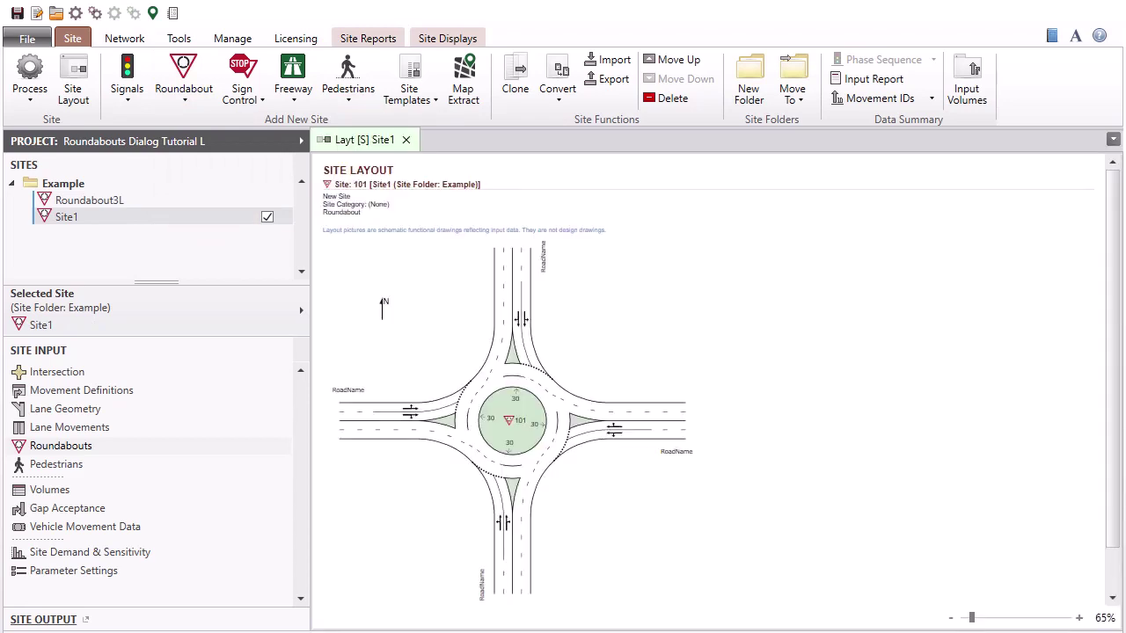
Step: Add a new 1-lane roundabout site with metering signals to the Example folder and select it
left_click(186, 103)
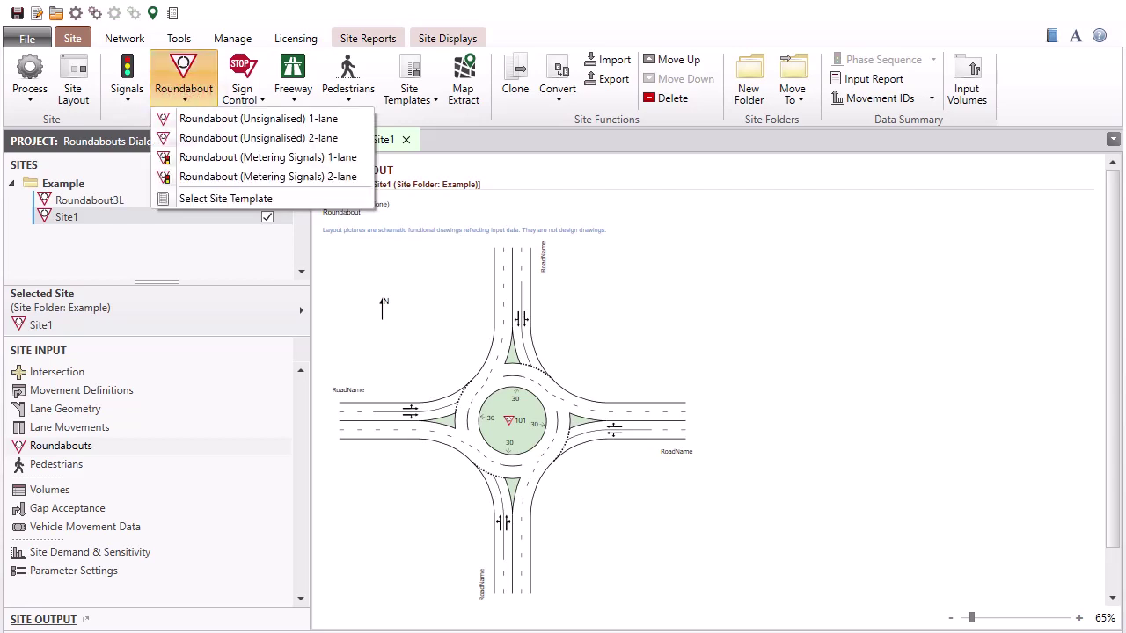
left_click(365, 160)
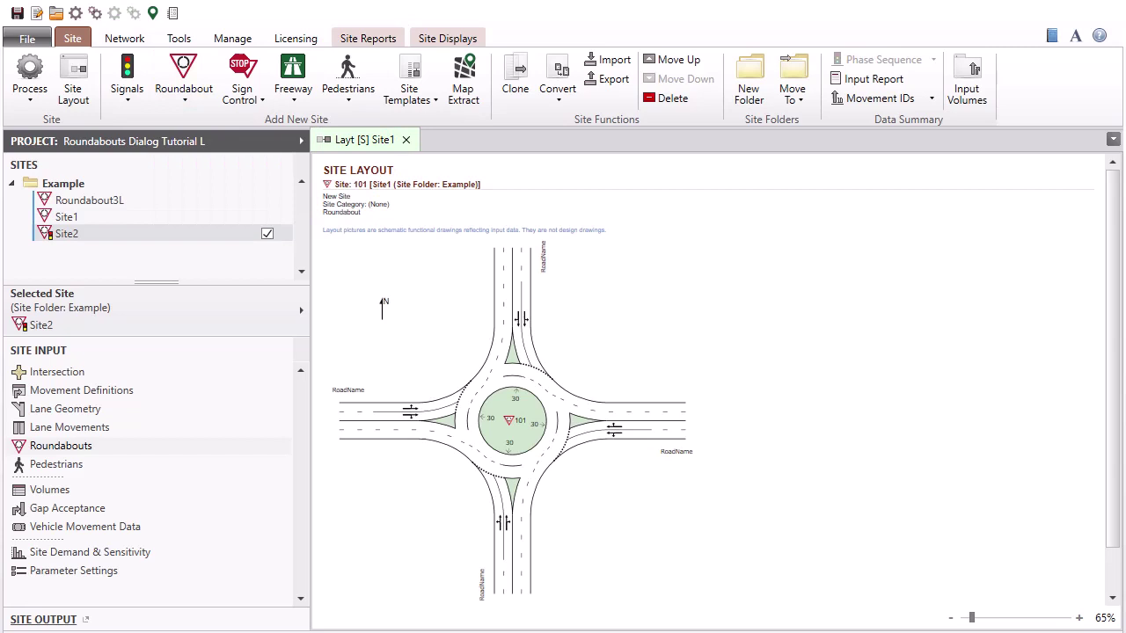
left_click(235, 236)
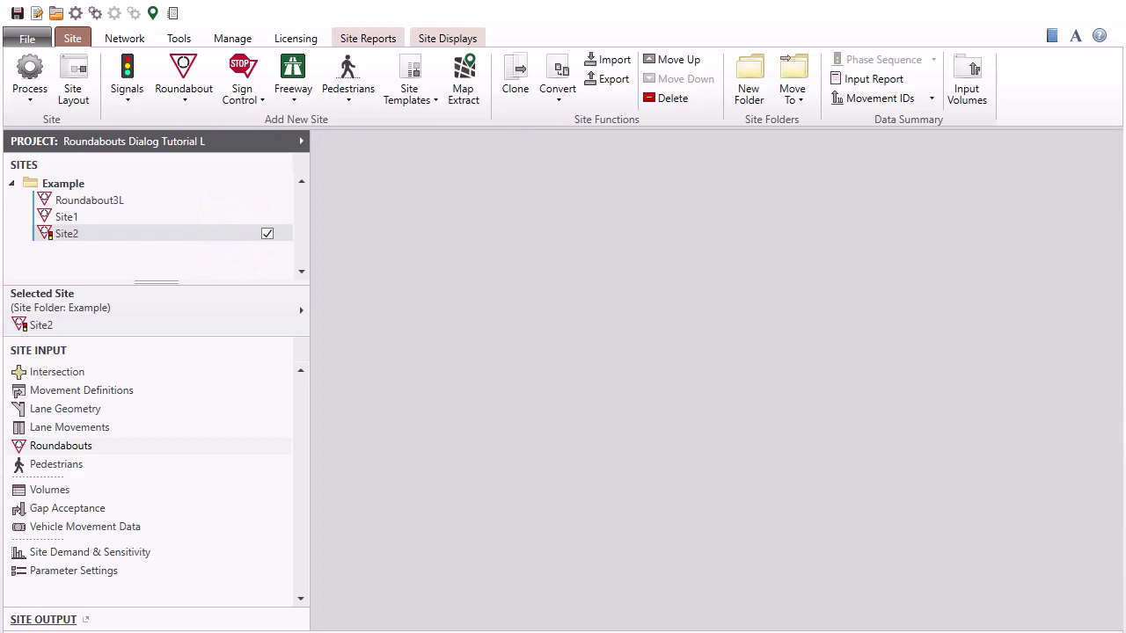
Step: Browse the roundabout site templates, including Rou 4-way 2-Lane & 1-Lane Exits L
left_click(436, 102)
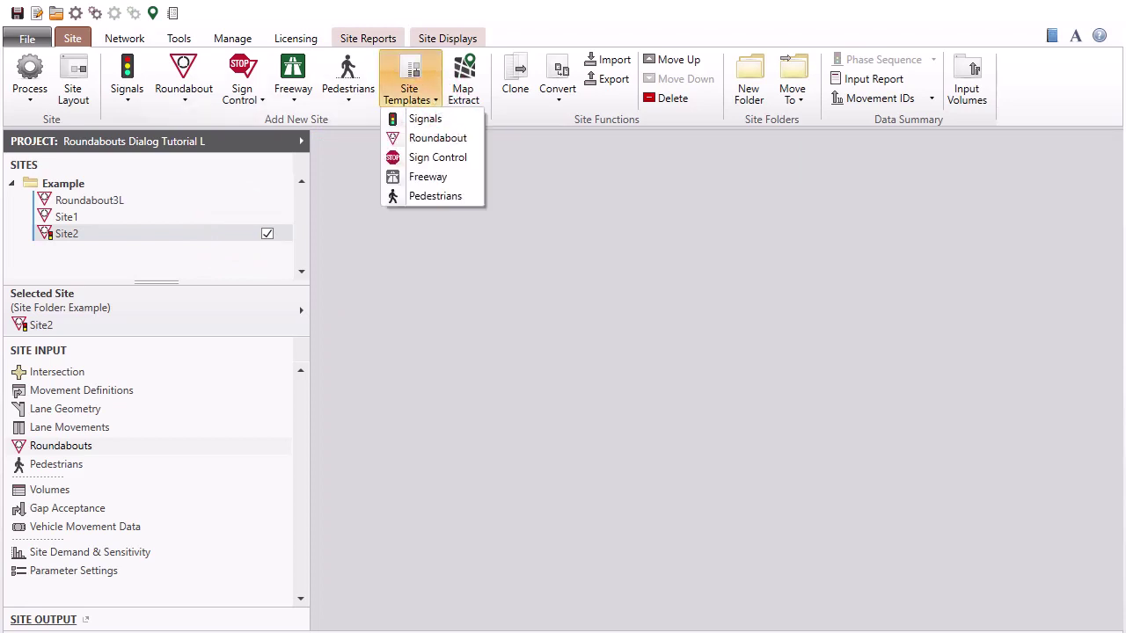
left_click(476, 141)
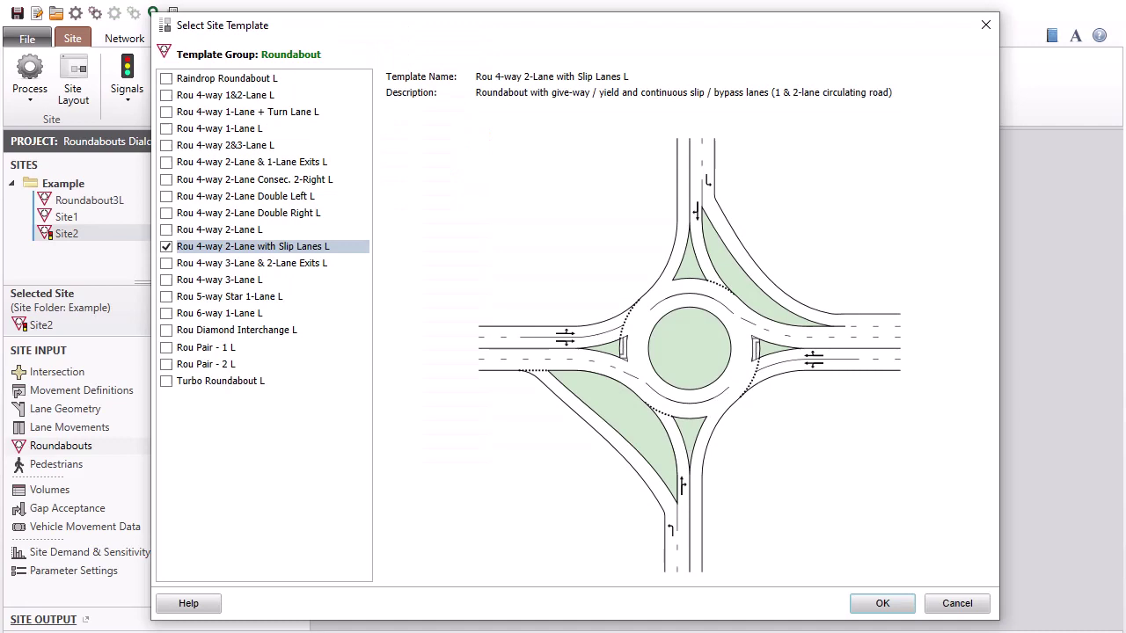
left_click(251, 162)
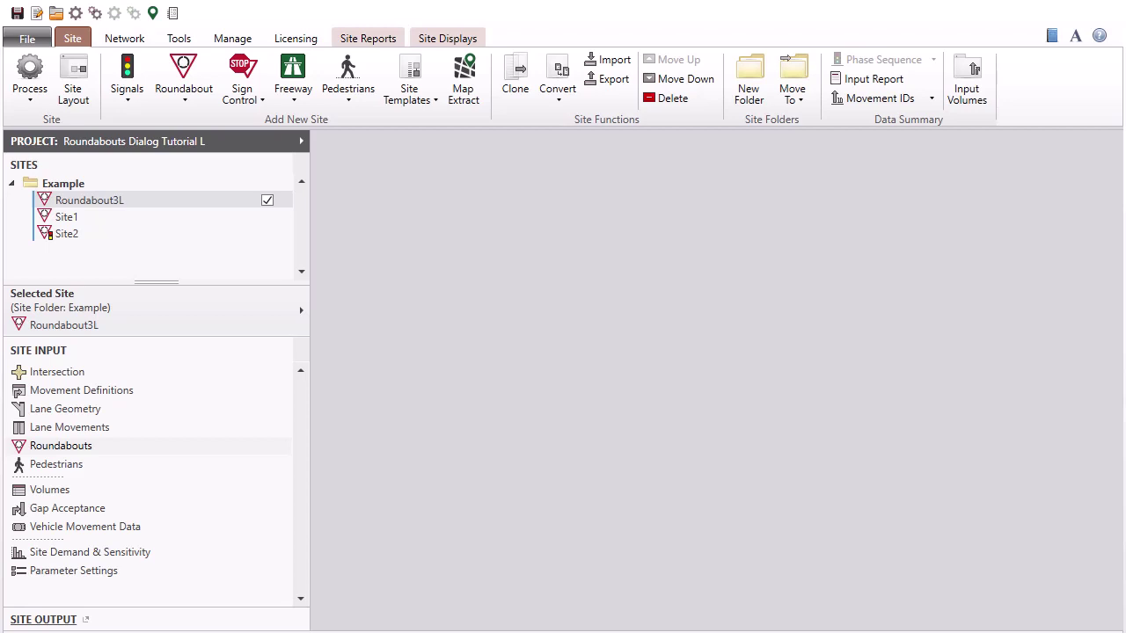
Step: Look through the Intersection, Movement Definitions and Lane Geometry inputs of the Roundabout3L site
left_click(181, 375)
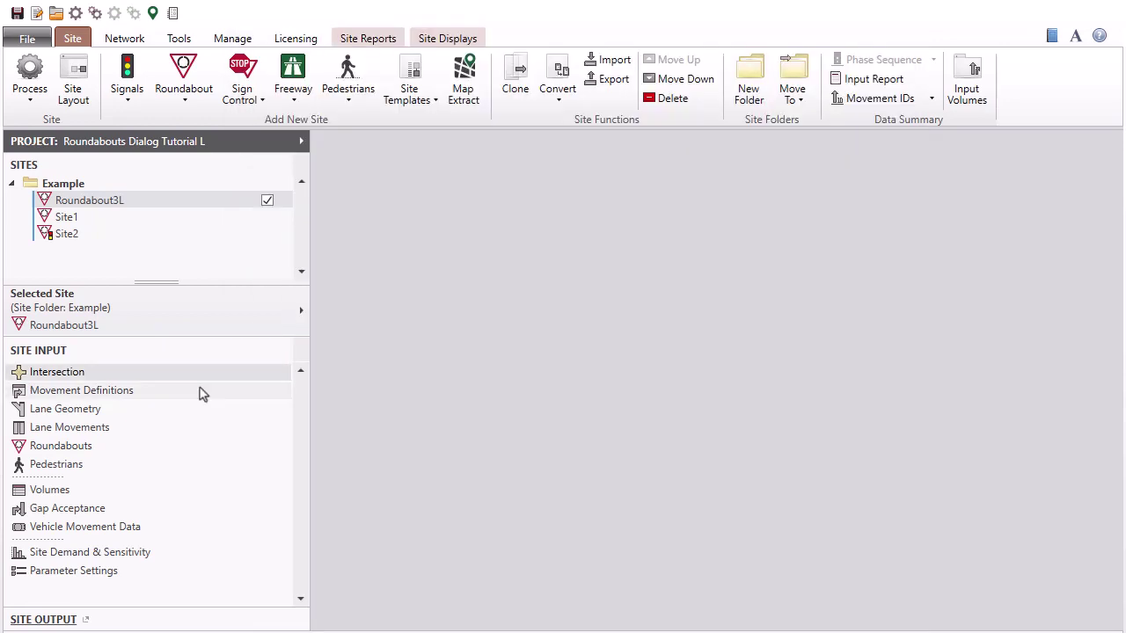
left_click(202, 391)
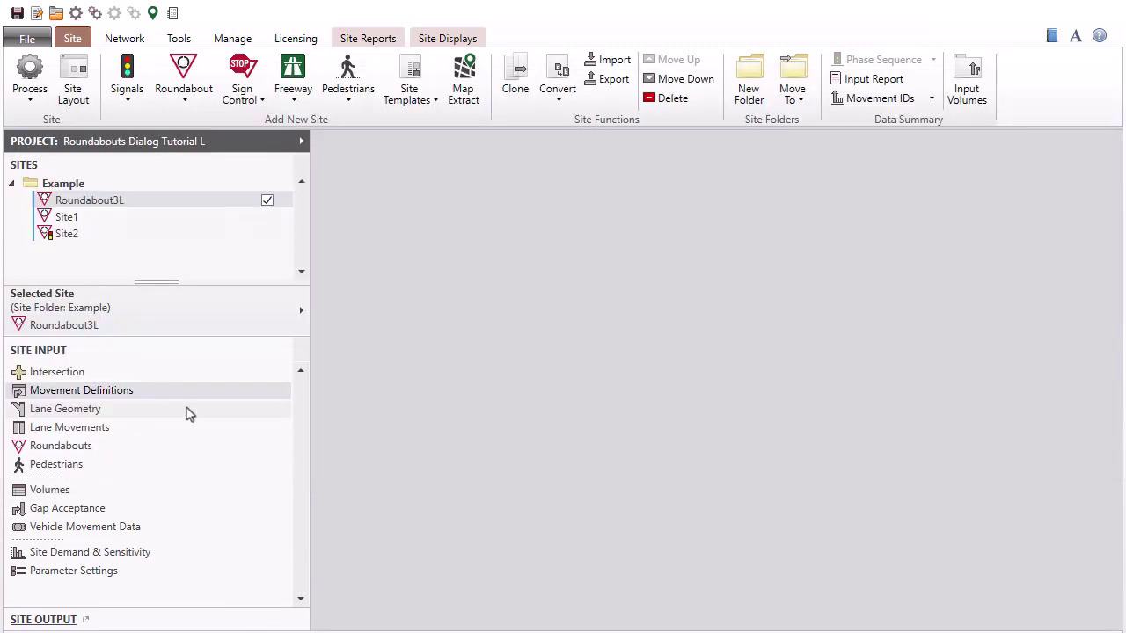
left_click(186, 410)
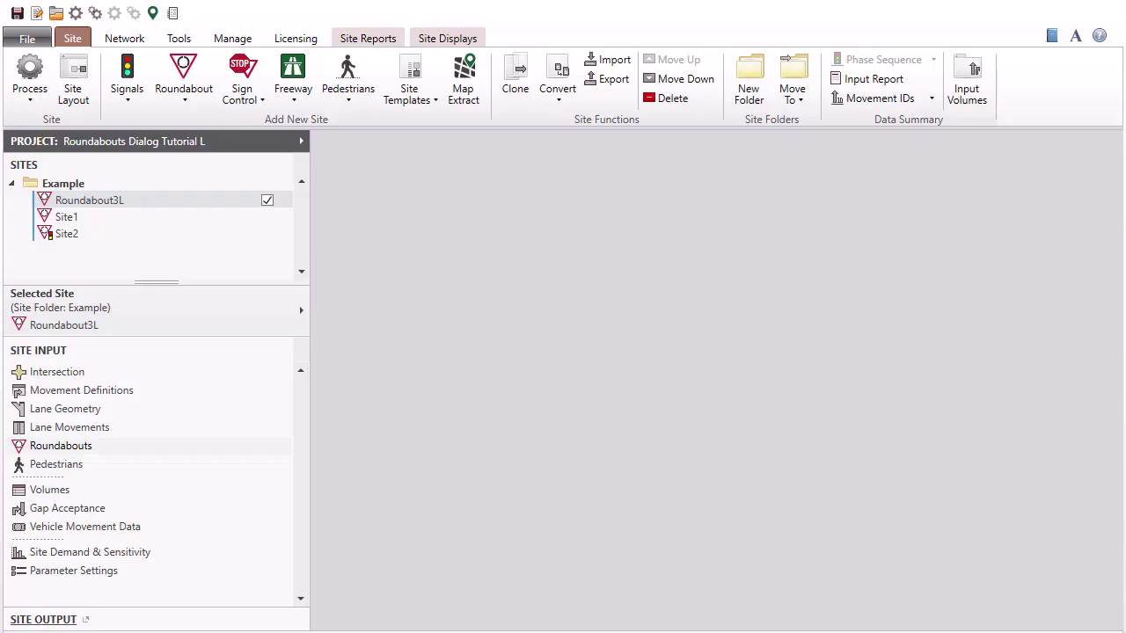
Step: Display the Roundabout3L site layout and examine the model options and roundabout data in its Roundabouts dialog
left_click(92, 103)
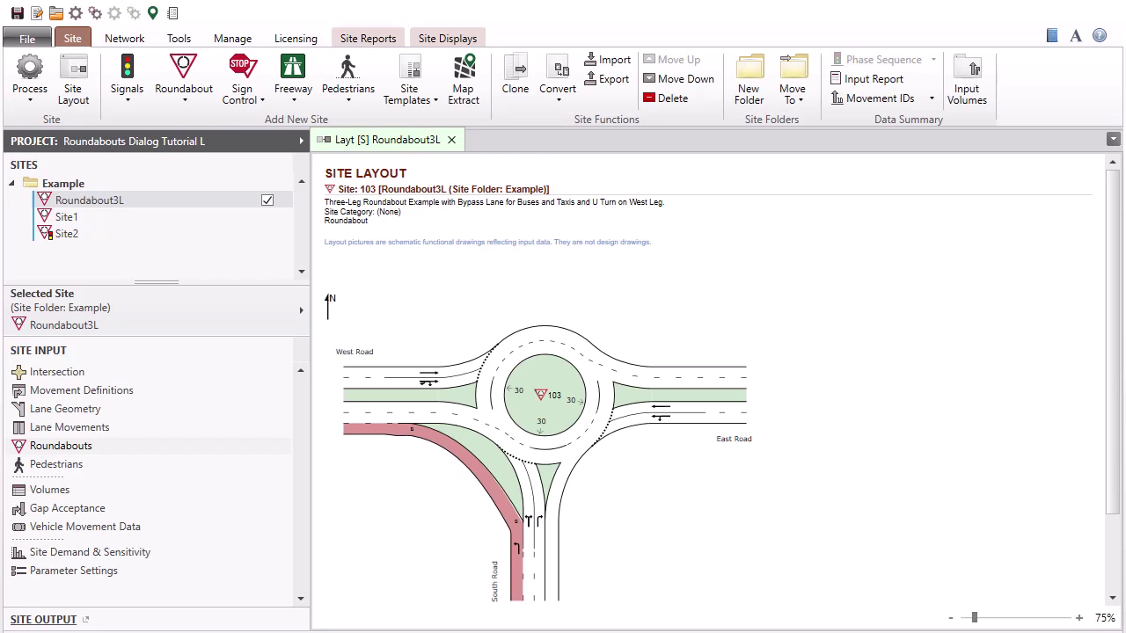
left_click(183, 450)
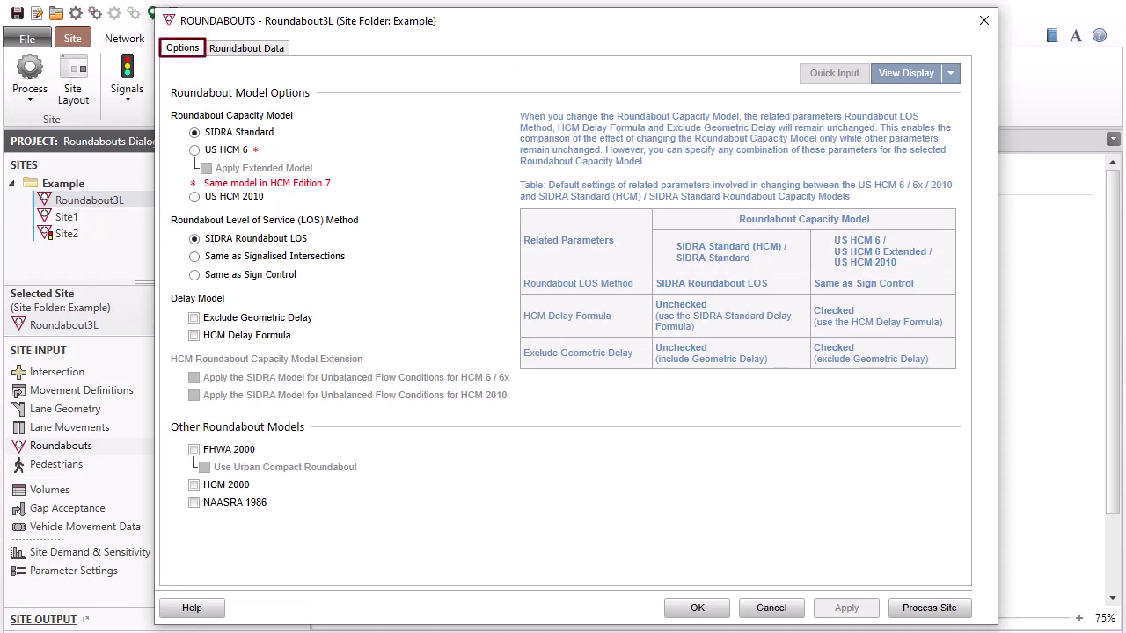
key("ctrl+Tab")
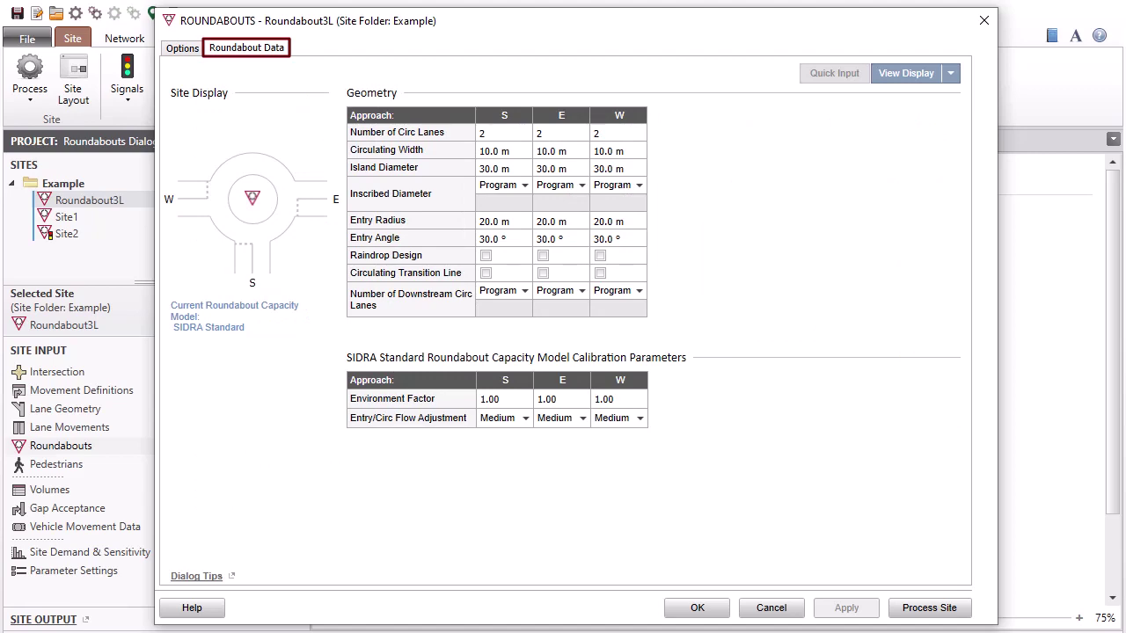
key("ctrl+shift+Tab")
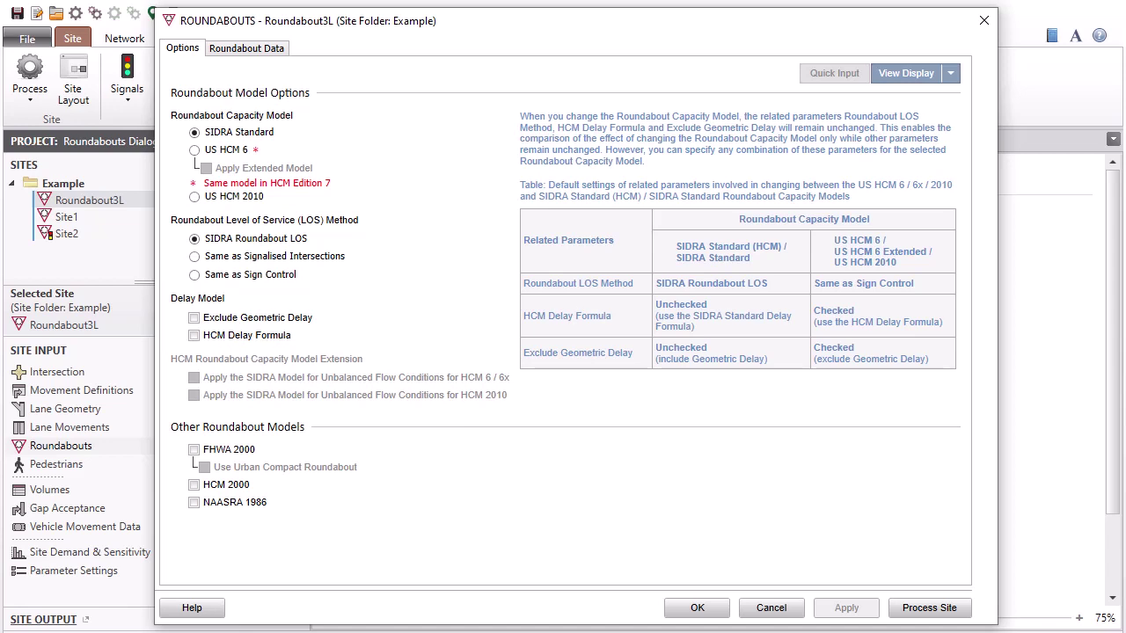
Step: Try the US HCM 6 capacity model with the SIDRA unbalanced flow extension, and return to the SIDRA Standard model
left_click(195, 150)
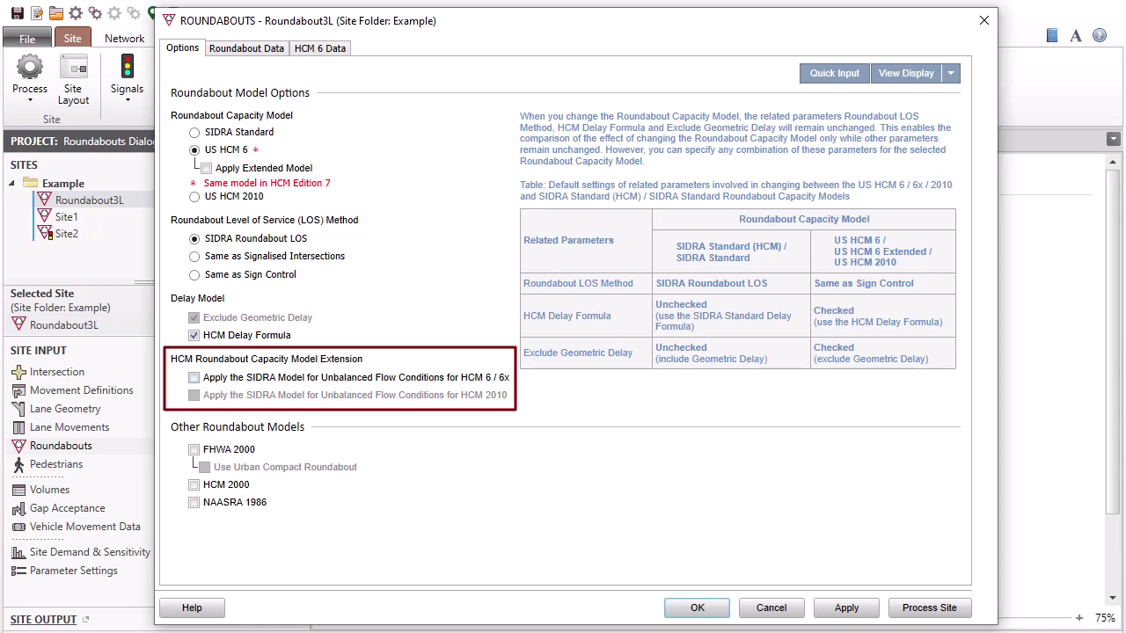
left_click(195, 379)
left_click(194, 132)
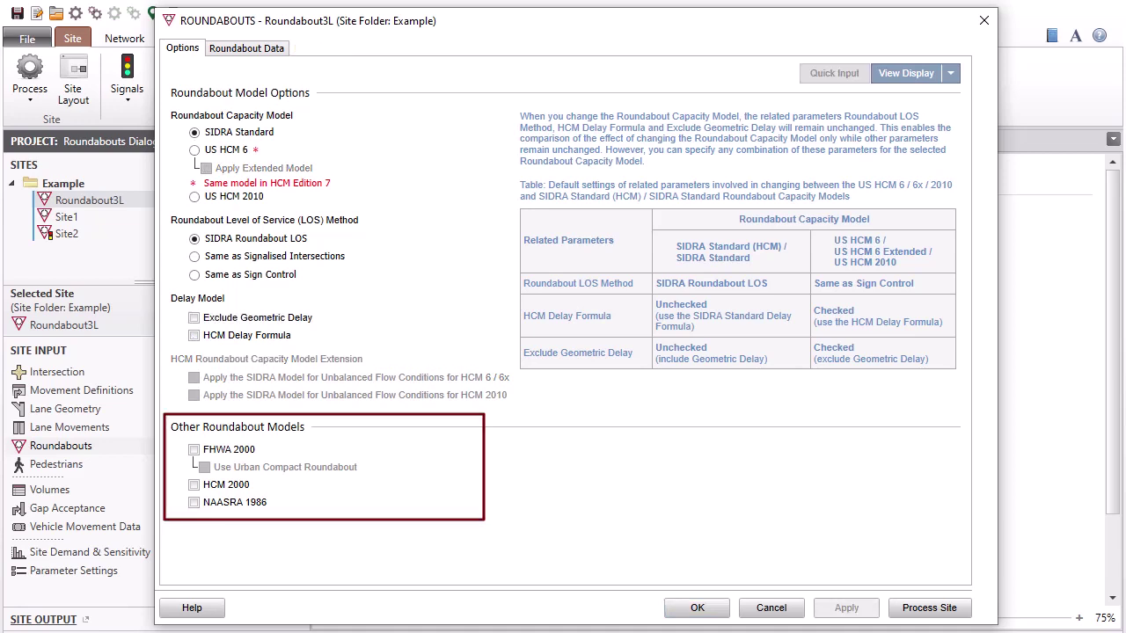
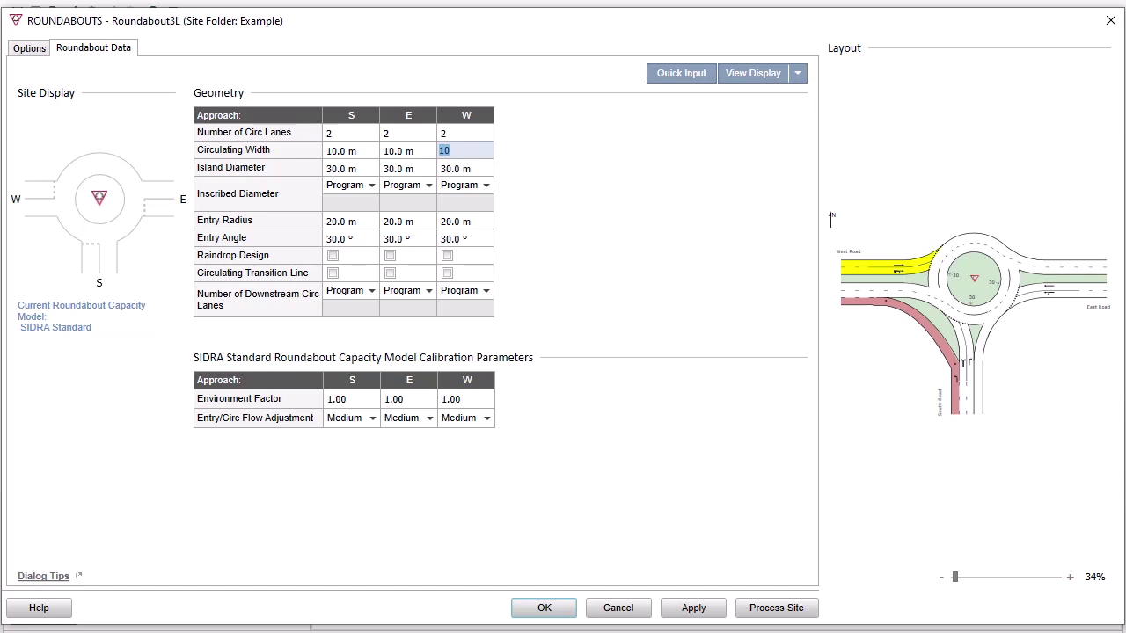
Step: Set the number of circulating lanes for Roundabout3L's East approach to 1
key("Return")
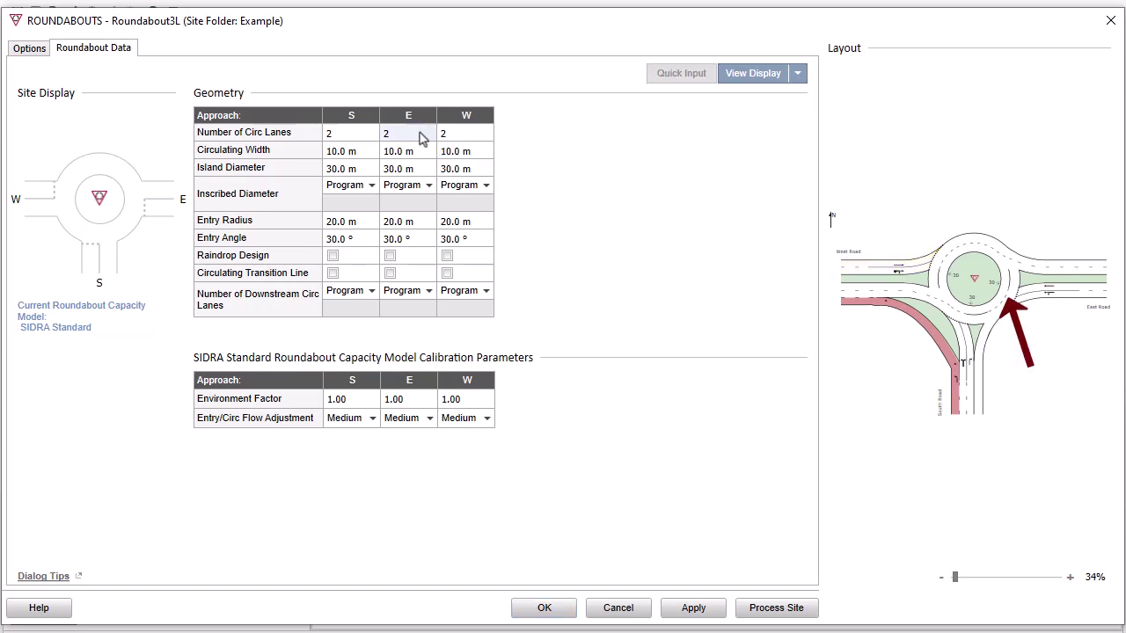
left_click(419, 135)
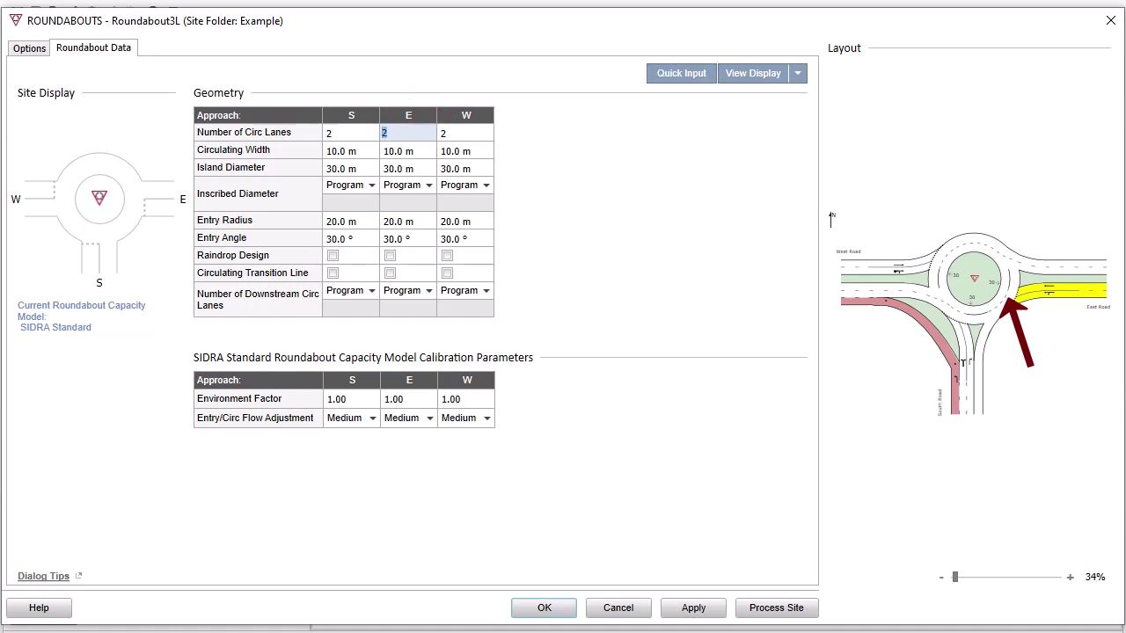
type("1")
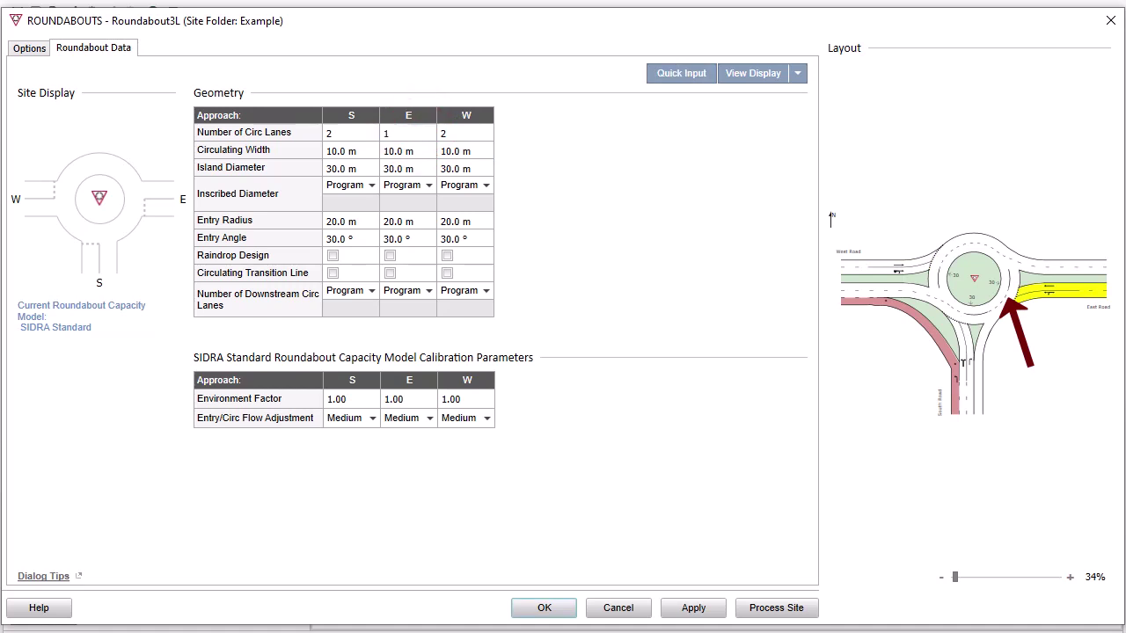
key("Return")
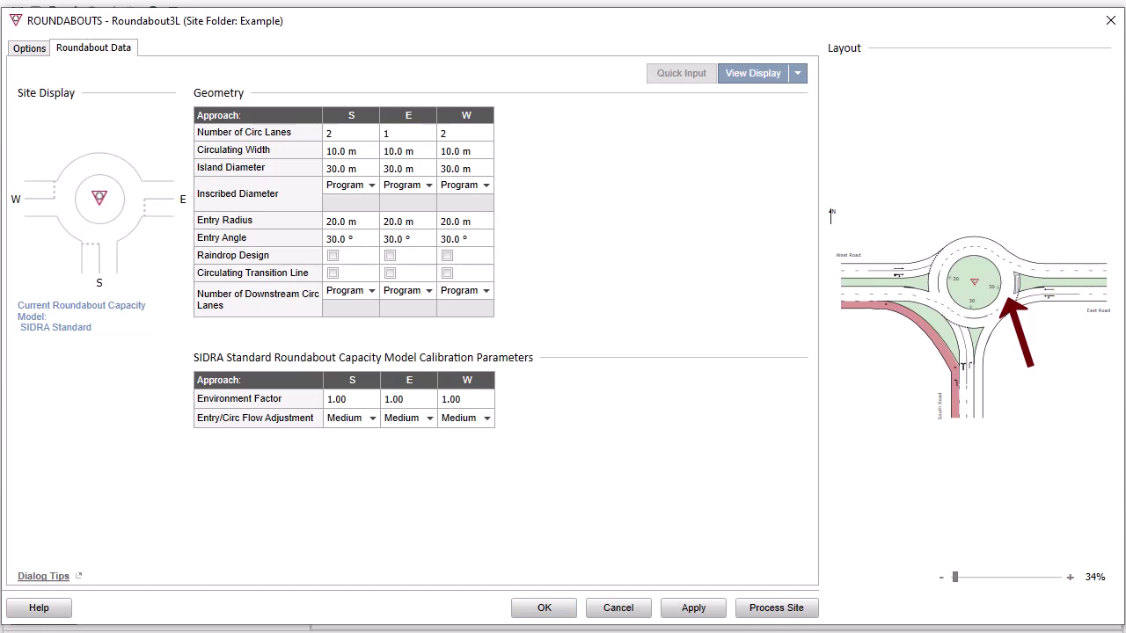
Step: Set the East approach's circulating width to 8 m and toggle the circulating transition line for the South approach
left_click(425, 155)
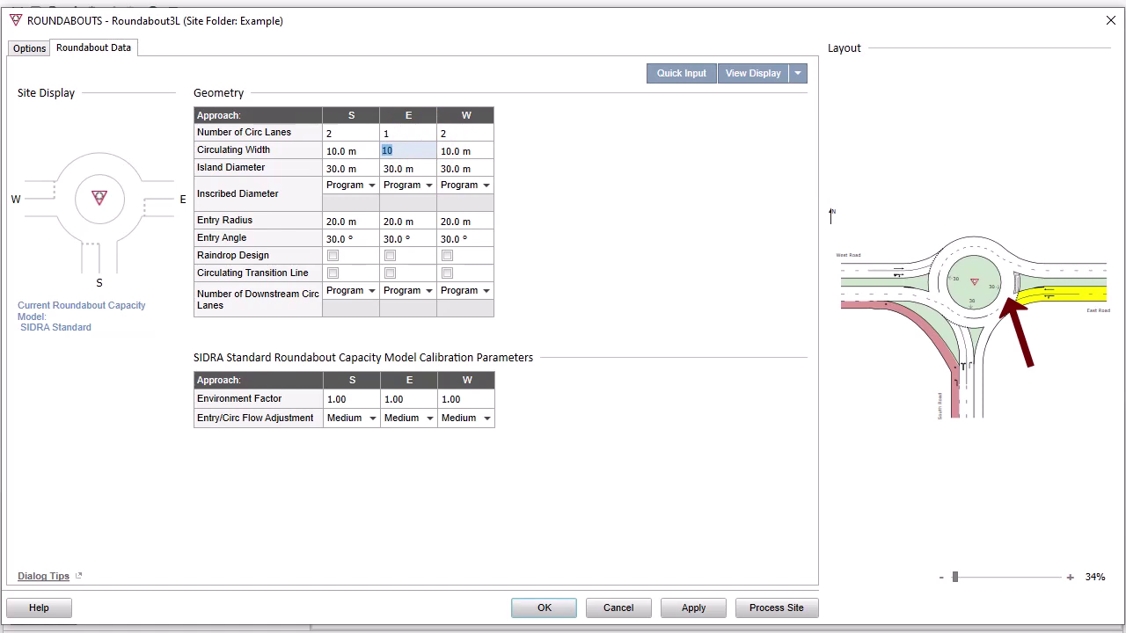
type("8")
key("Return")
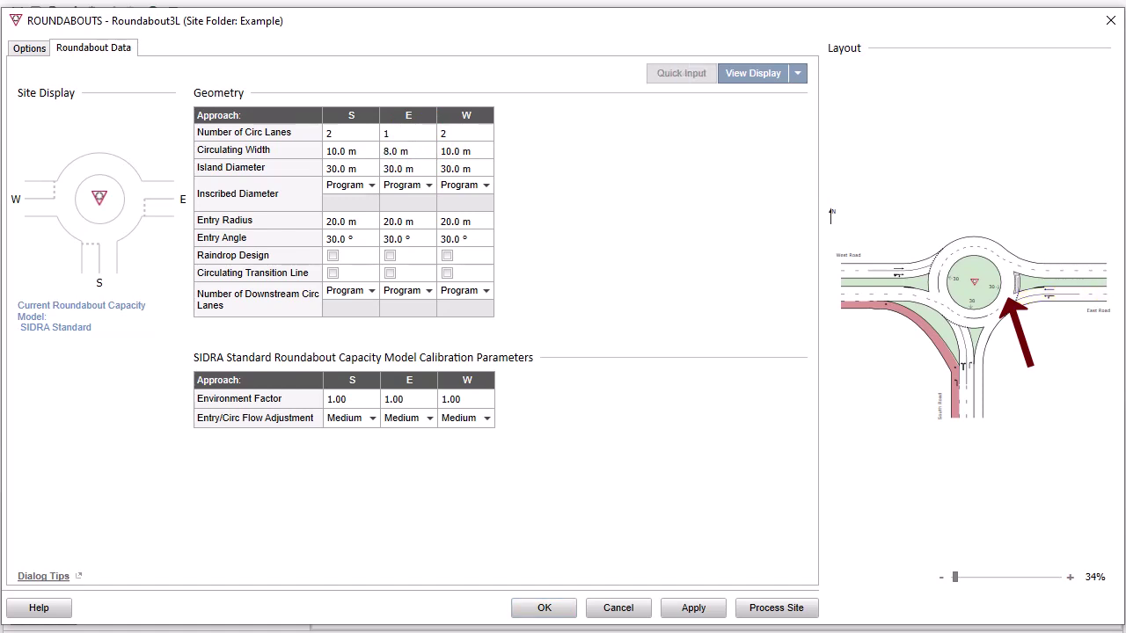
left_click(332, 274)
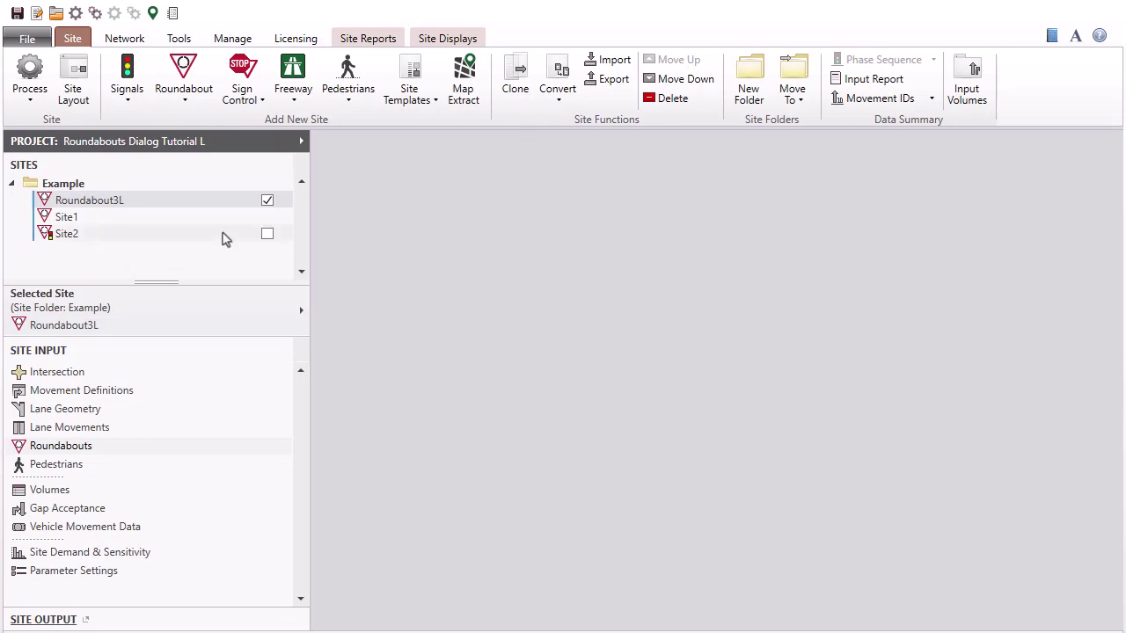
Step: In Site2's roundabout metering data, make the East approach the metered approach and the South approach the controlling one
left_click(223, 234)
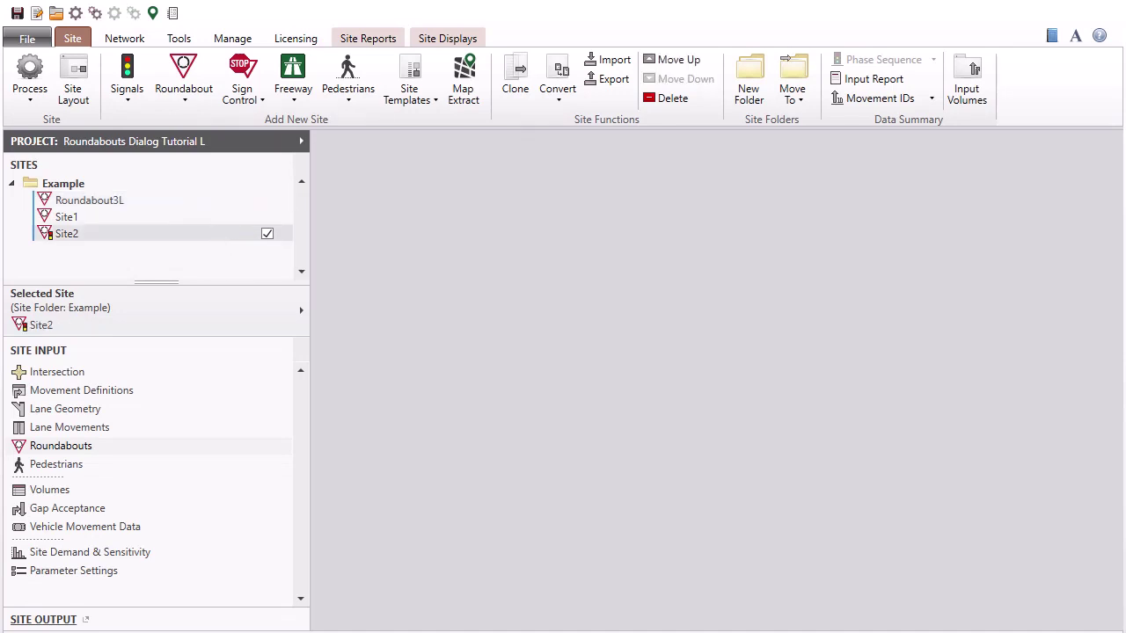
left_click(166, 449)
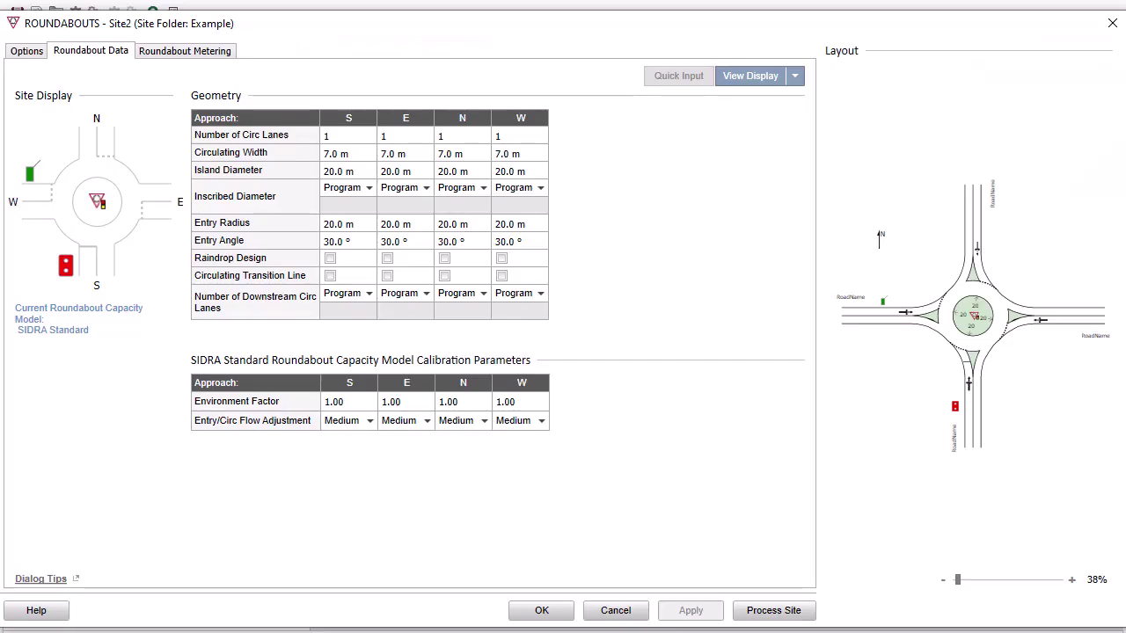
left_click(232, 51)
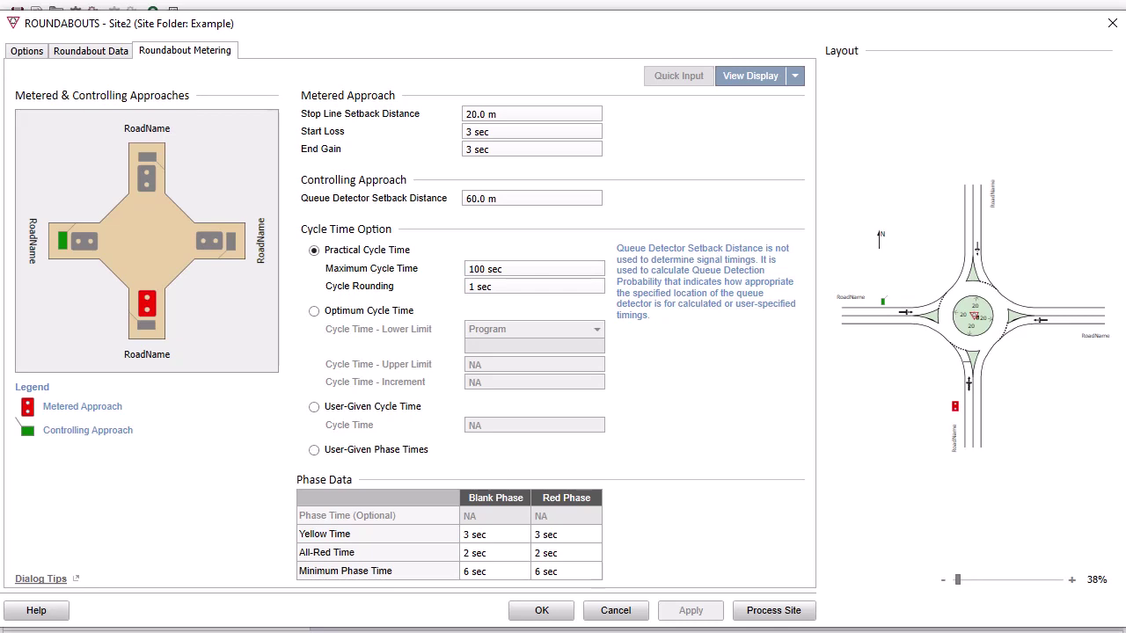
left_click(209, 245)
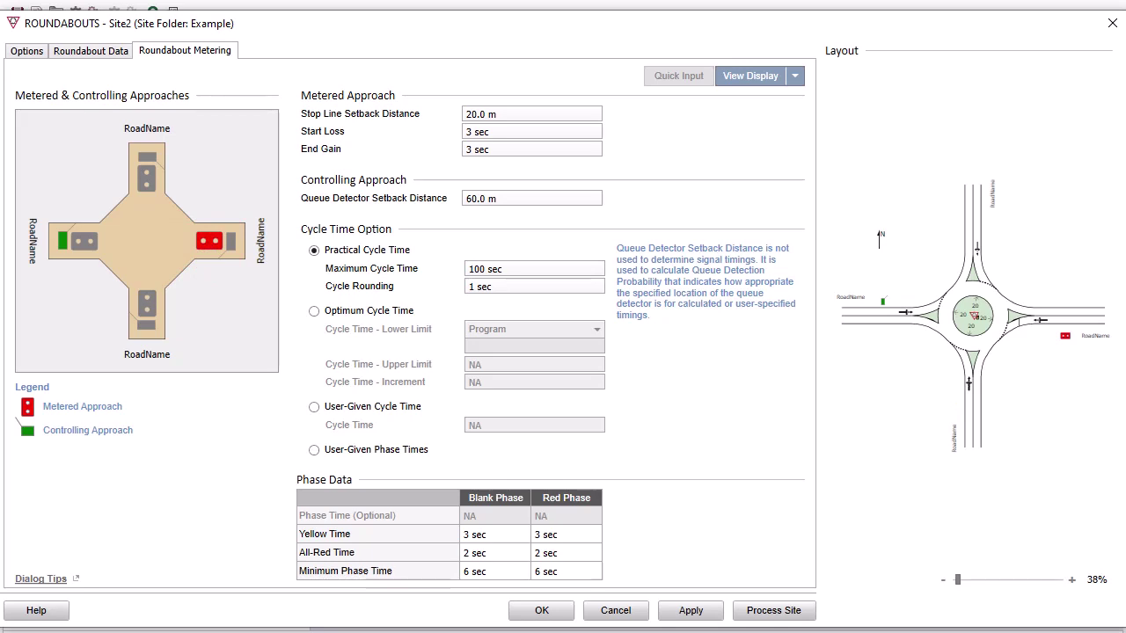
left_click(146, 327)
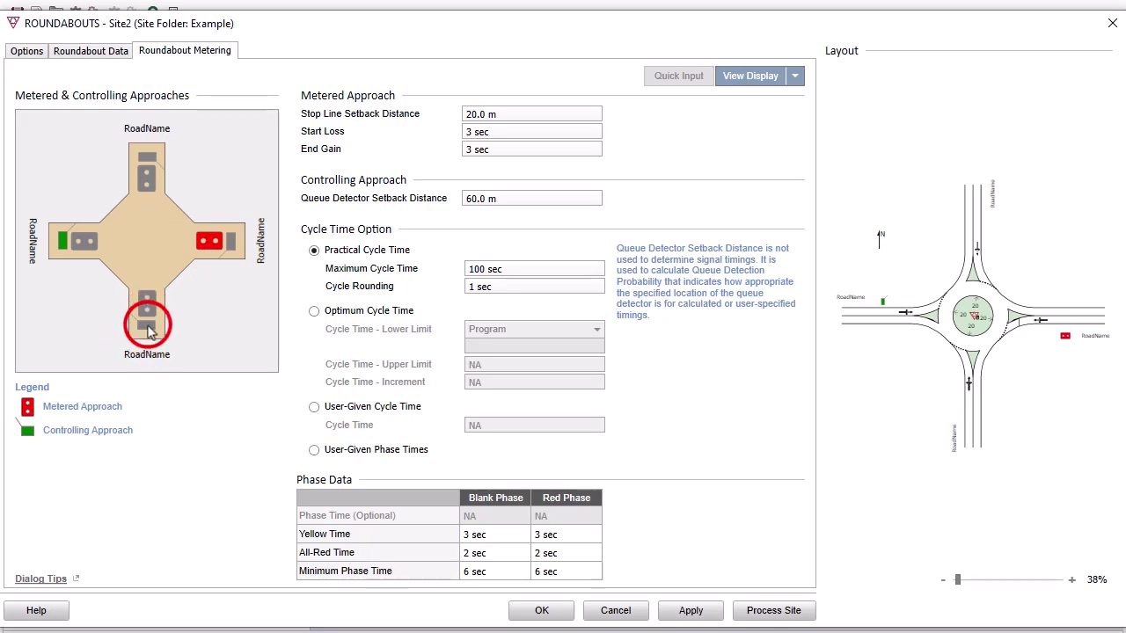